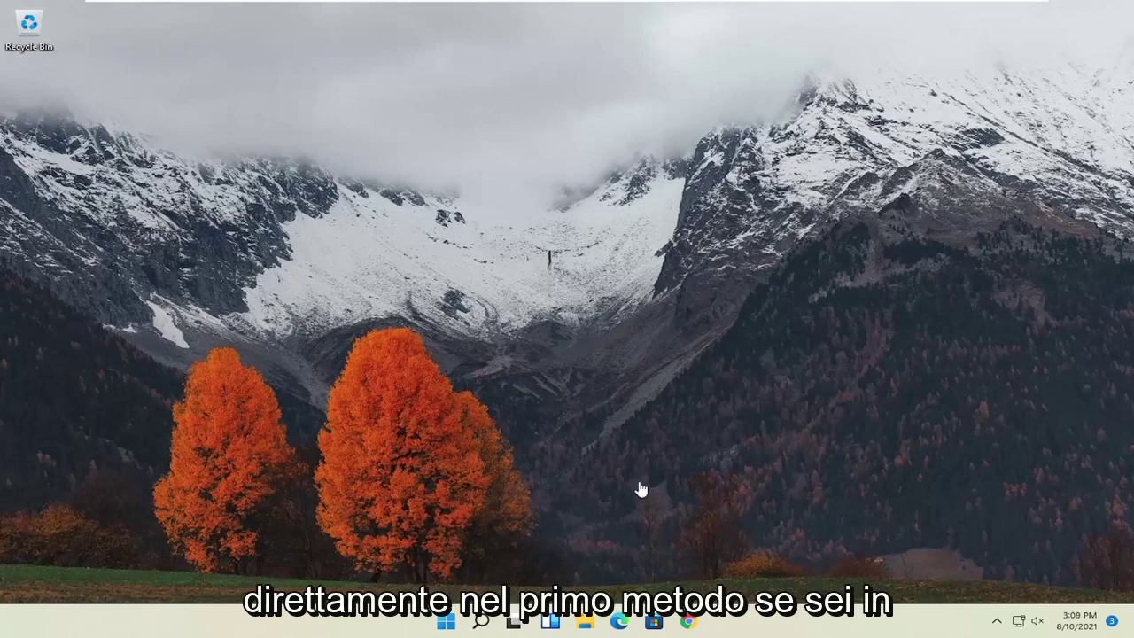
Step: Launch Chrome and bring up 'Restore settings to their original defaults' under Advanced > Reset and clean up
left_click(690, 623)
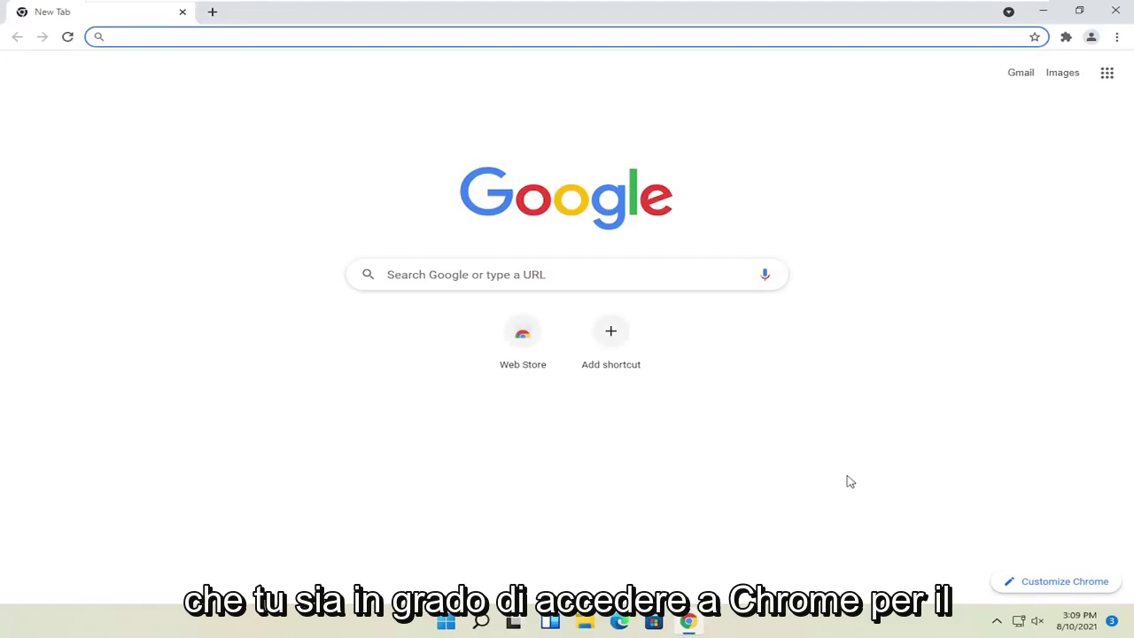
left_click(1118, 38)
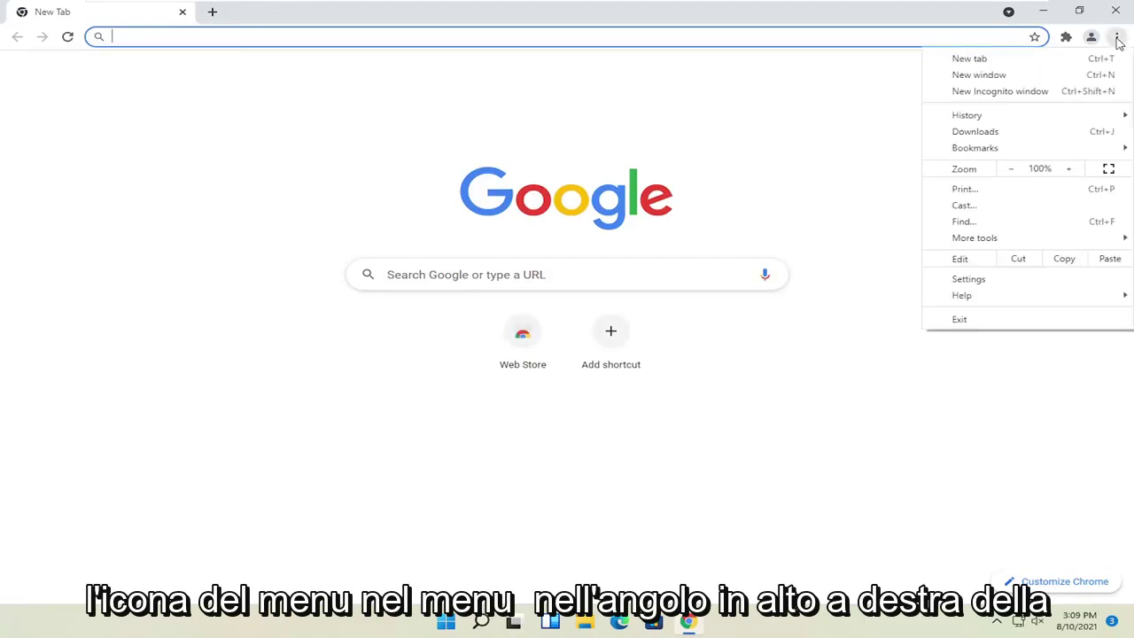
left_click(968, 280)
left_click(45, 341)
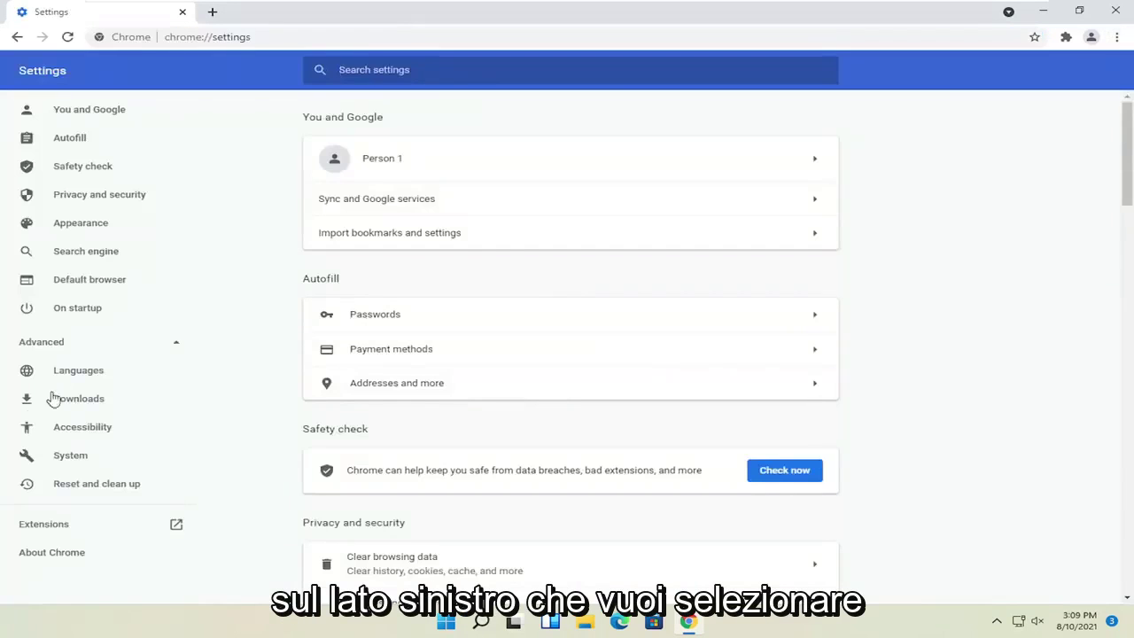
left_click(78, 490)
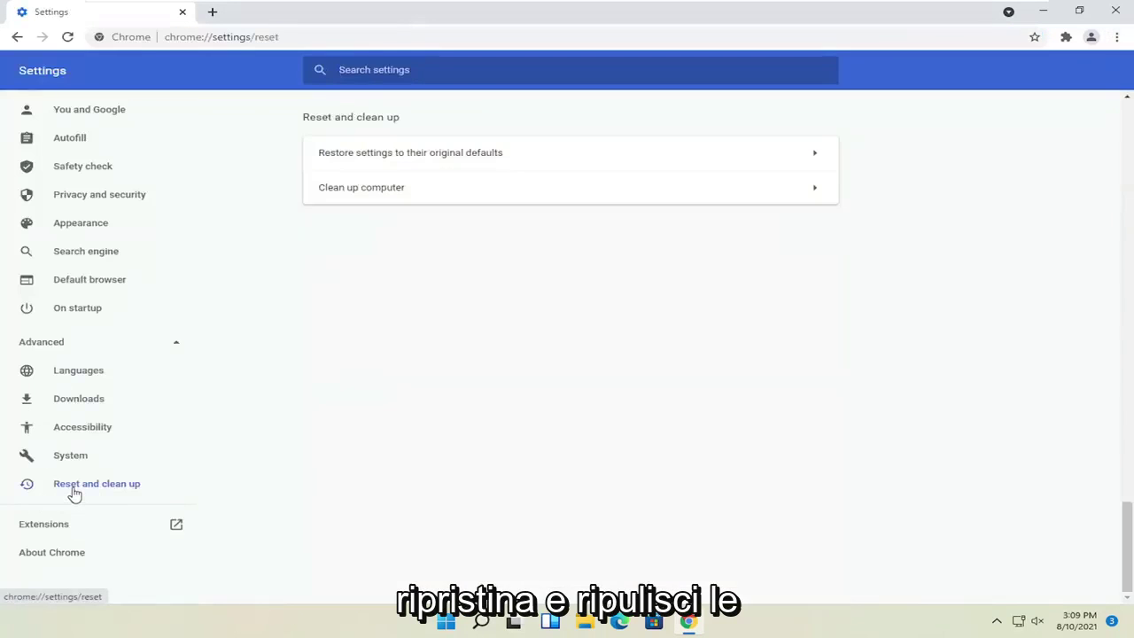
left_click(473, 156)
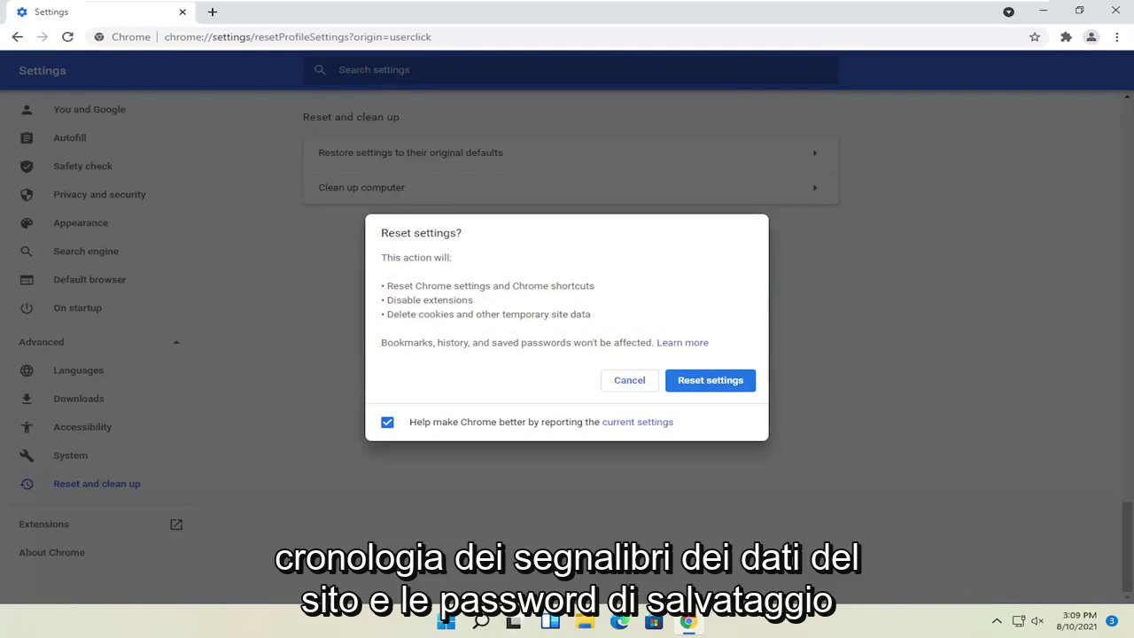
Step: Reset Chrome's settings with 'Help make Chrome better' unchecked, then close the Chrome window
left_click(391, 426)
left_click(735, 388)
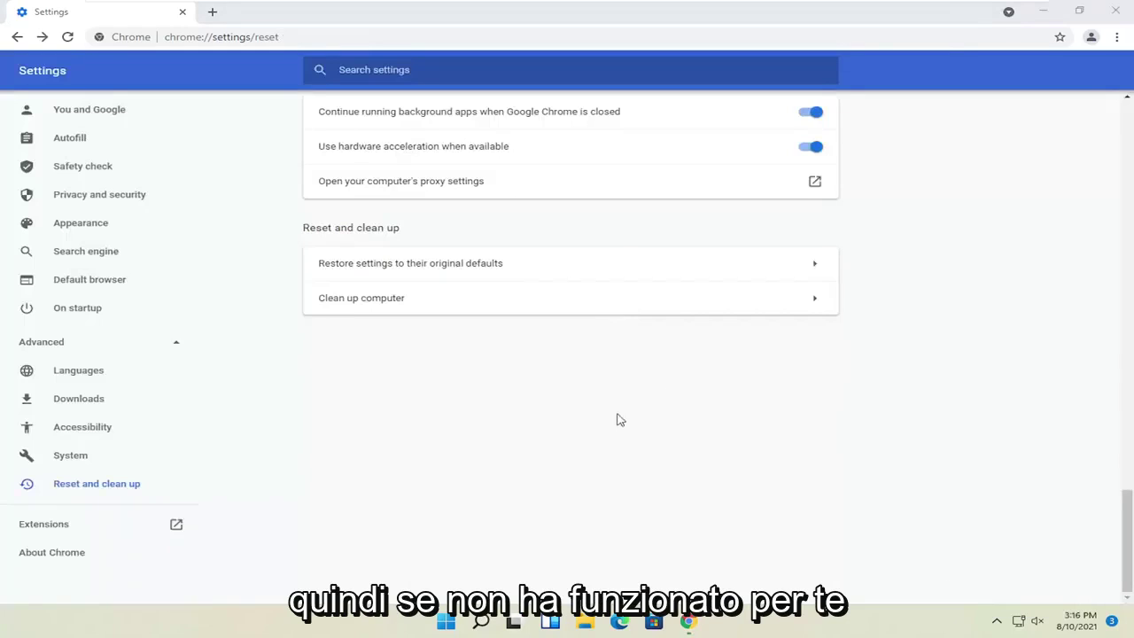
left_click(1120, 14)
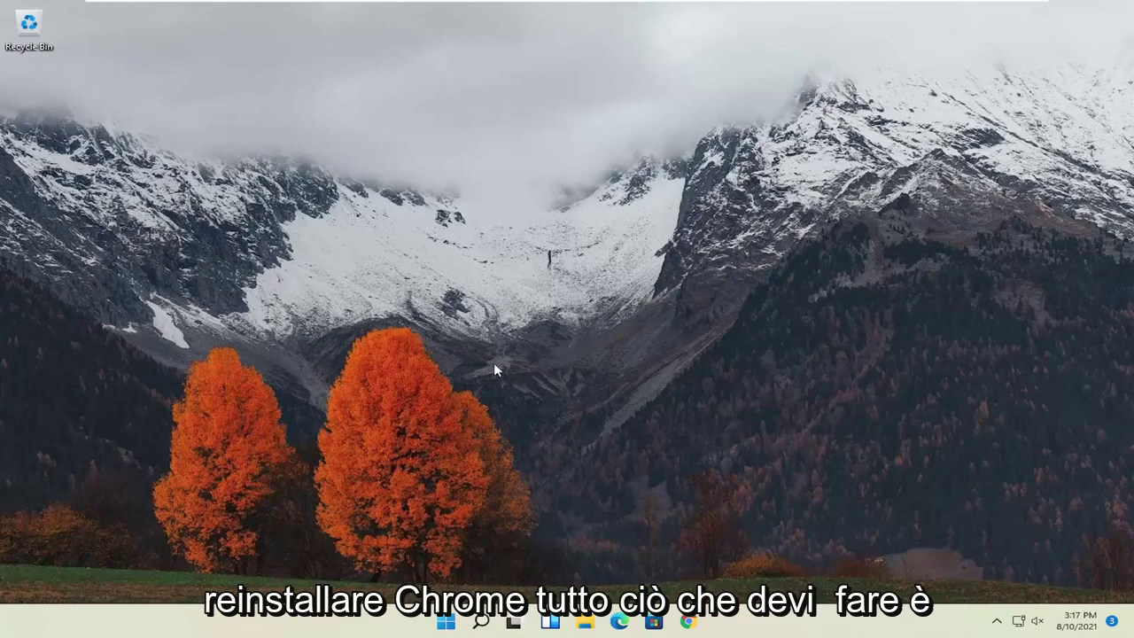
Step: Search for 'control panel', keep View by as Large icons, and open Programs and Features
left_click(483, 622)
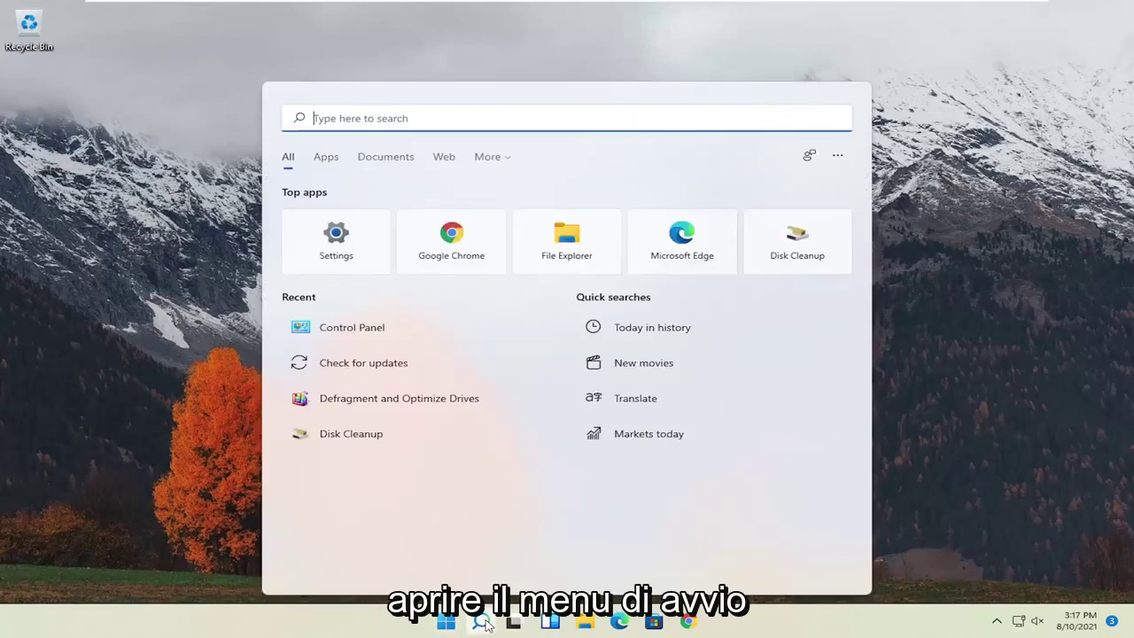
type("conto")
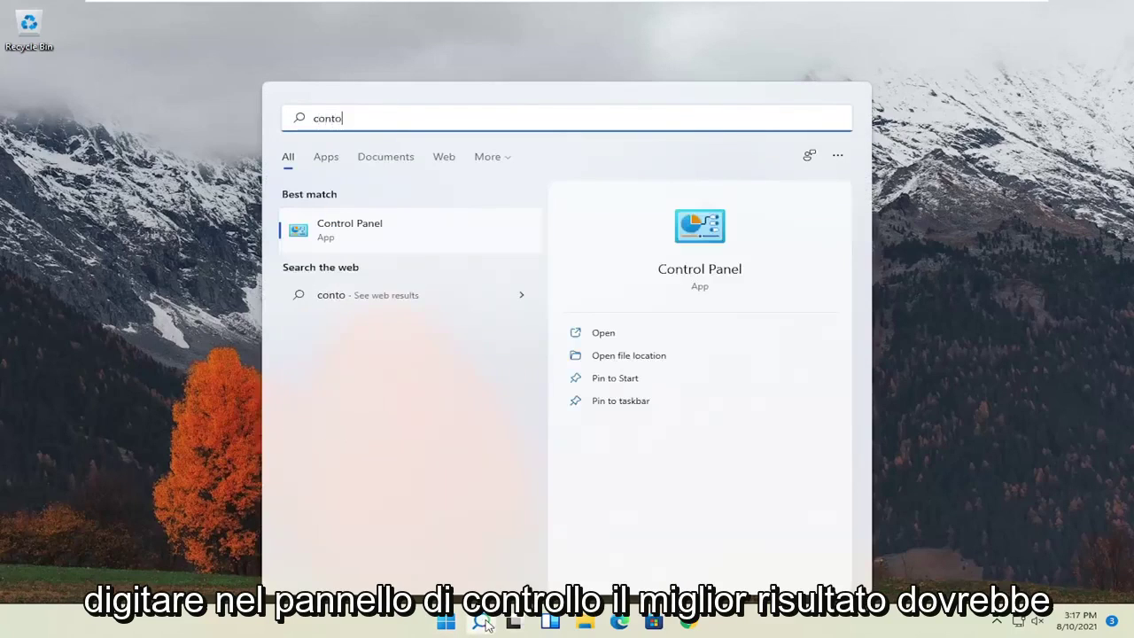
key("BackSpace")
type("rol panel")
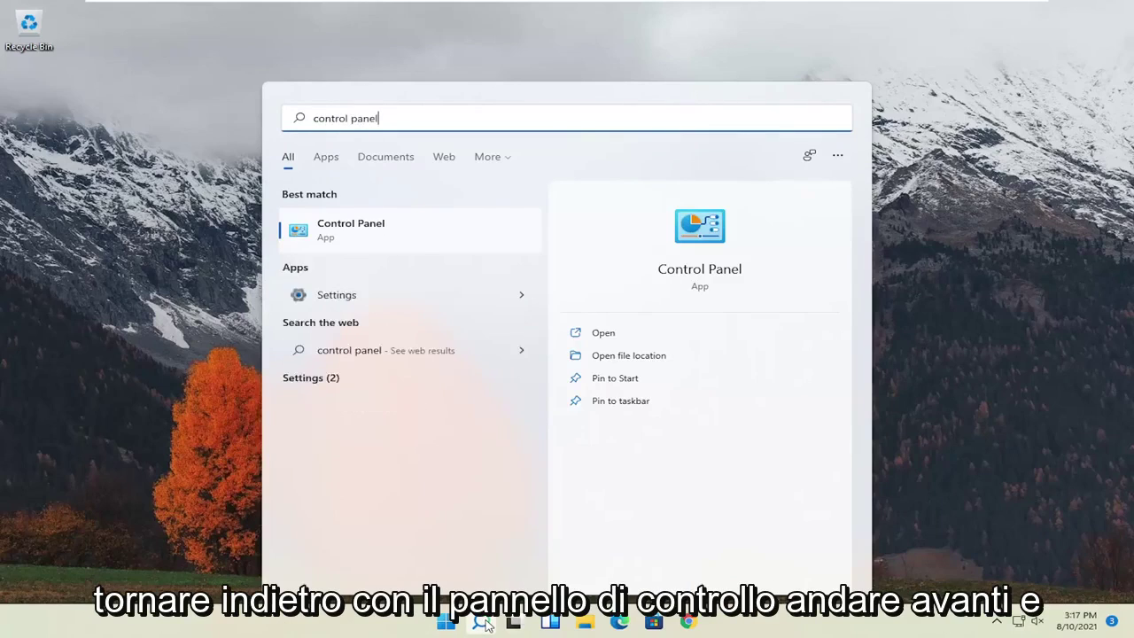
left_click(366, 234)
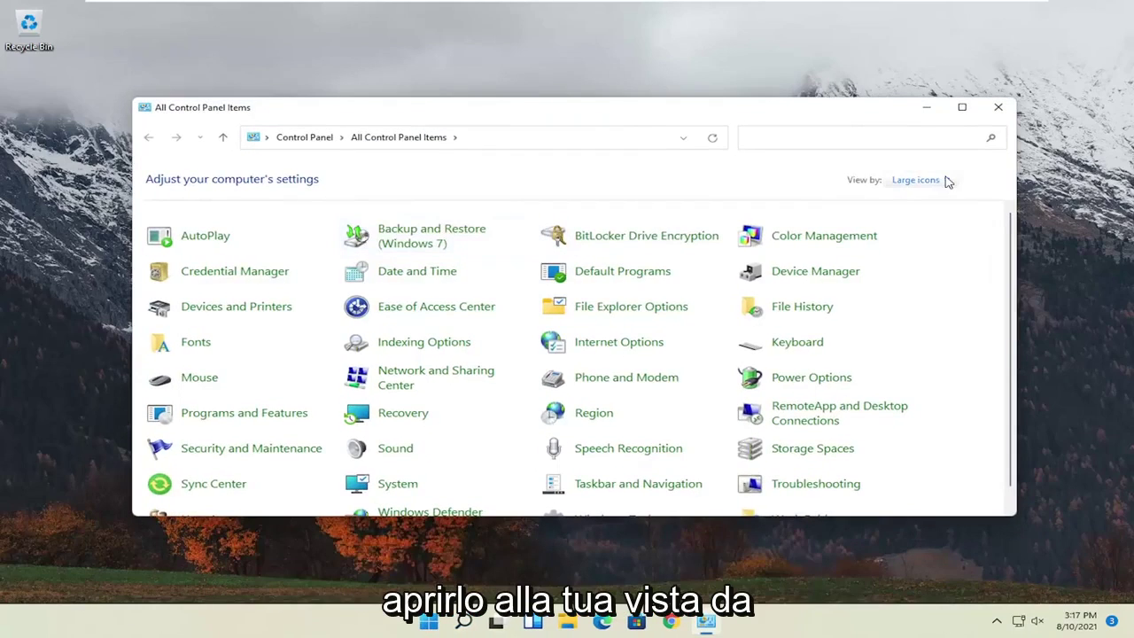
left_click(917, 179)
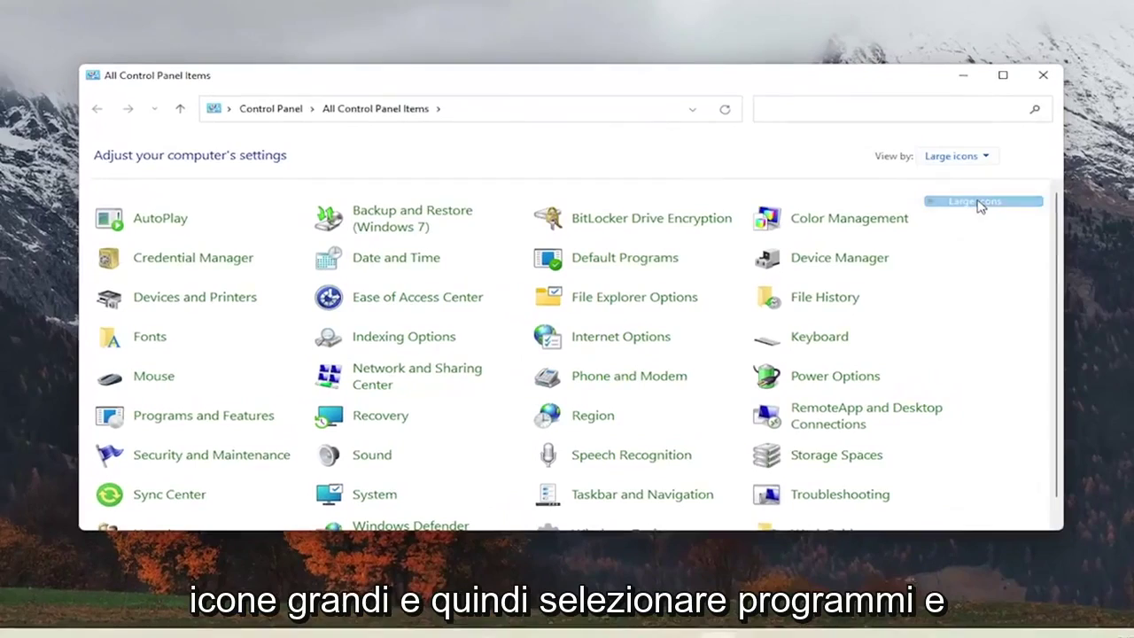
left_click(937, 218)
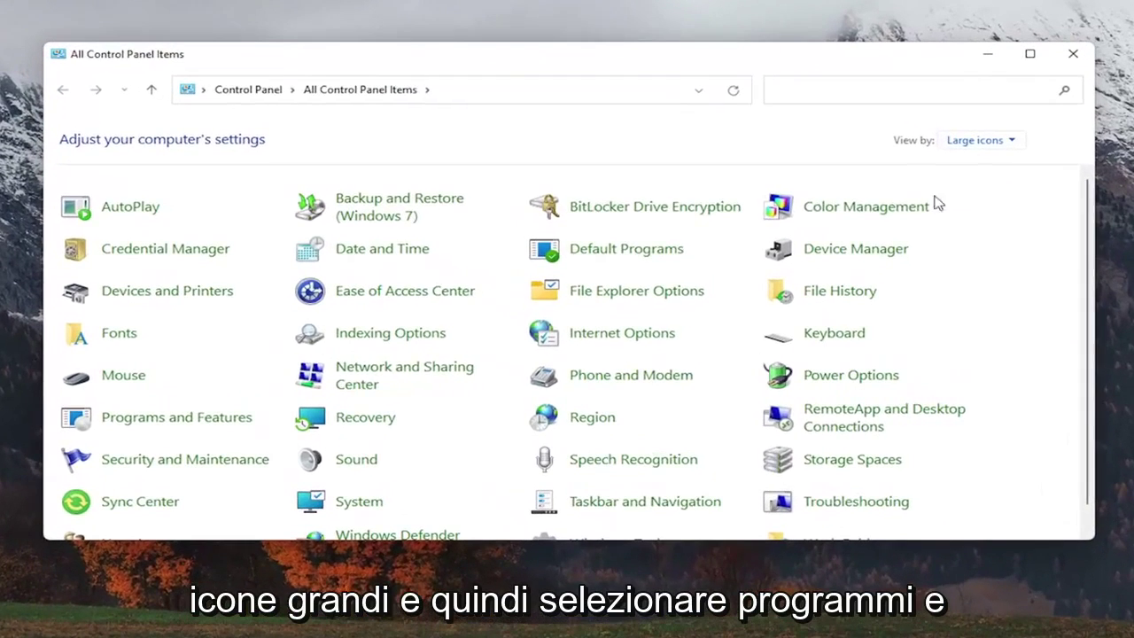
left_click(202, 424)
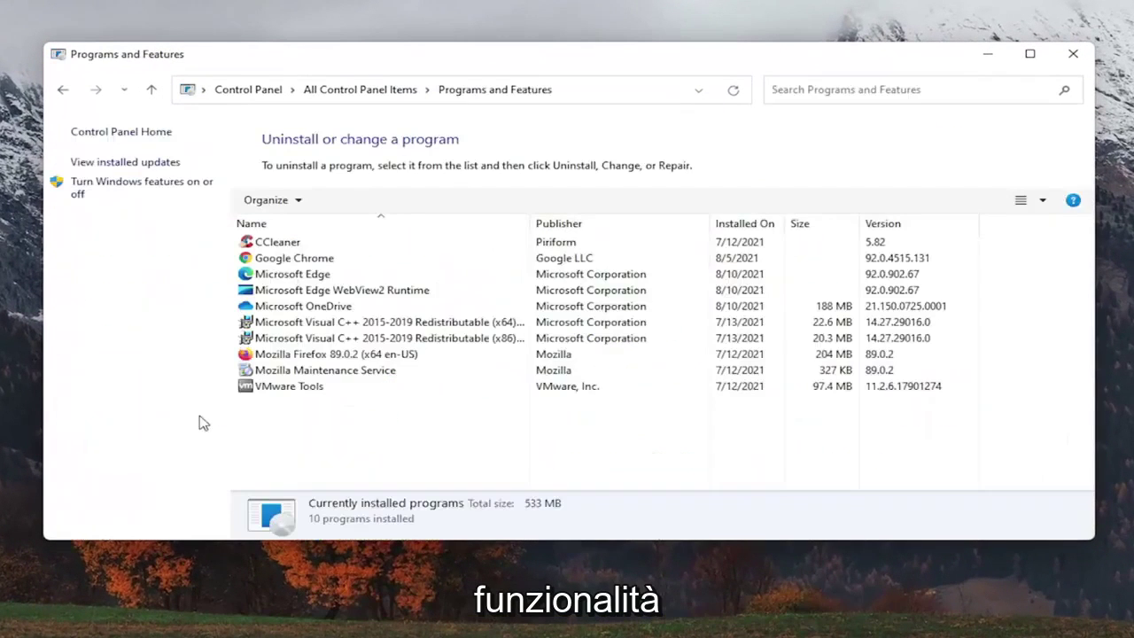
Step: Uninstall Google Chrome from Programs and Features, allowing the uninstaller and confirming removal
left_click(301, 262)
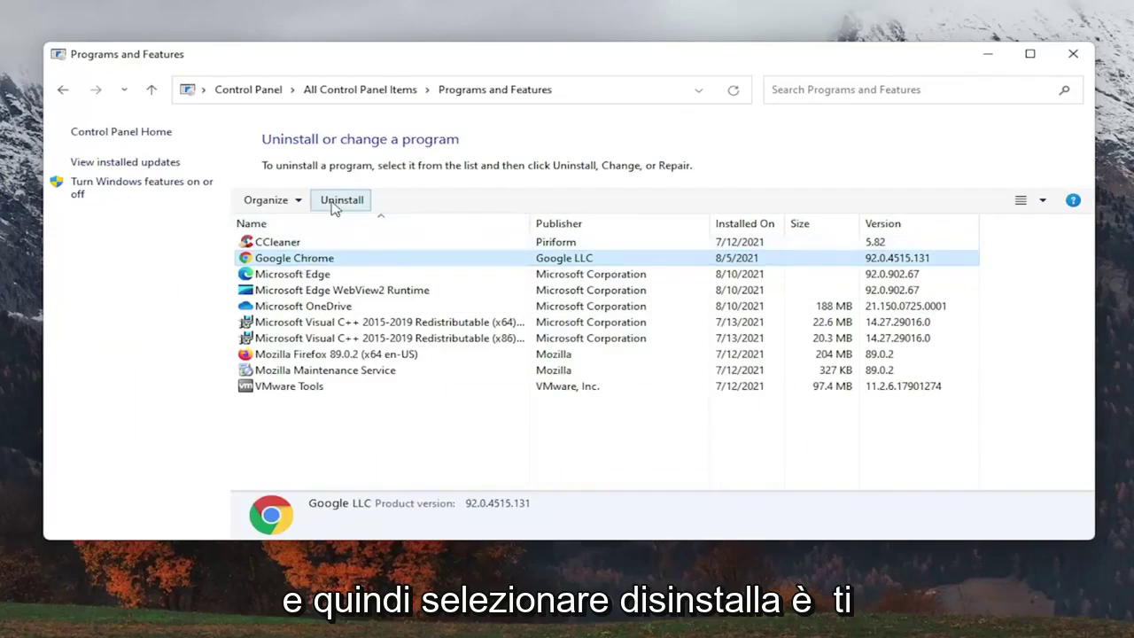
left_click(337, 204)
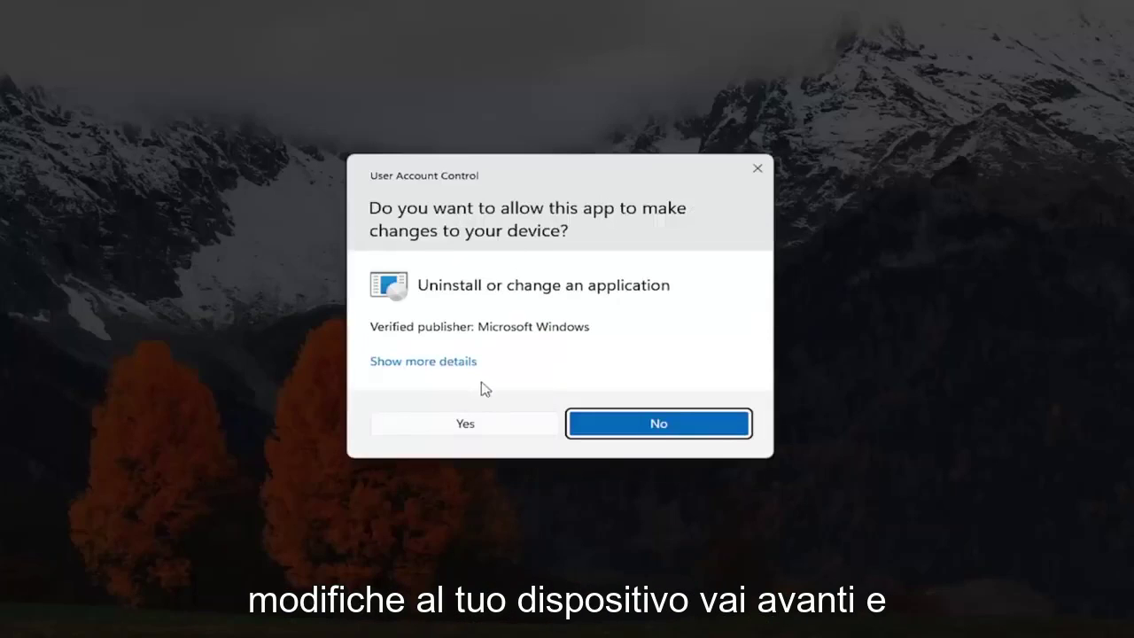
left_click(444, 429)
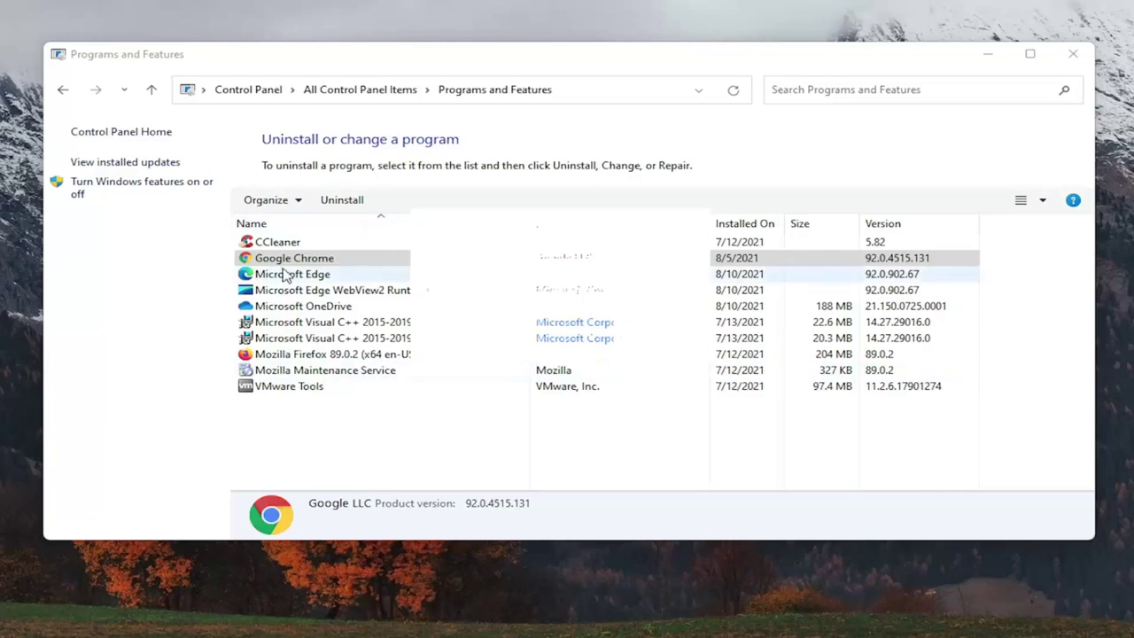
left_click(348, 202)
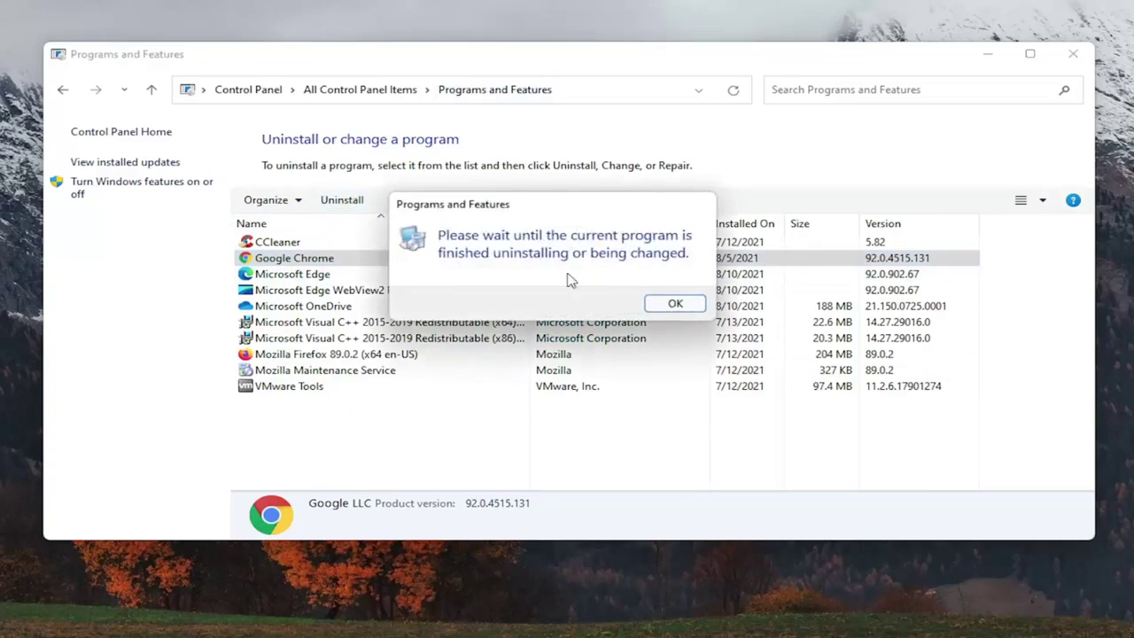
left_click(675, 304)
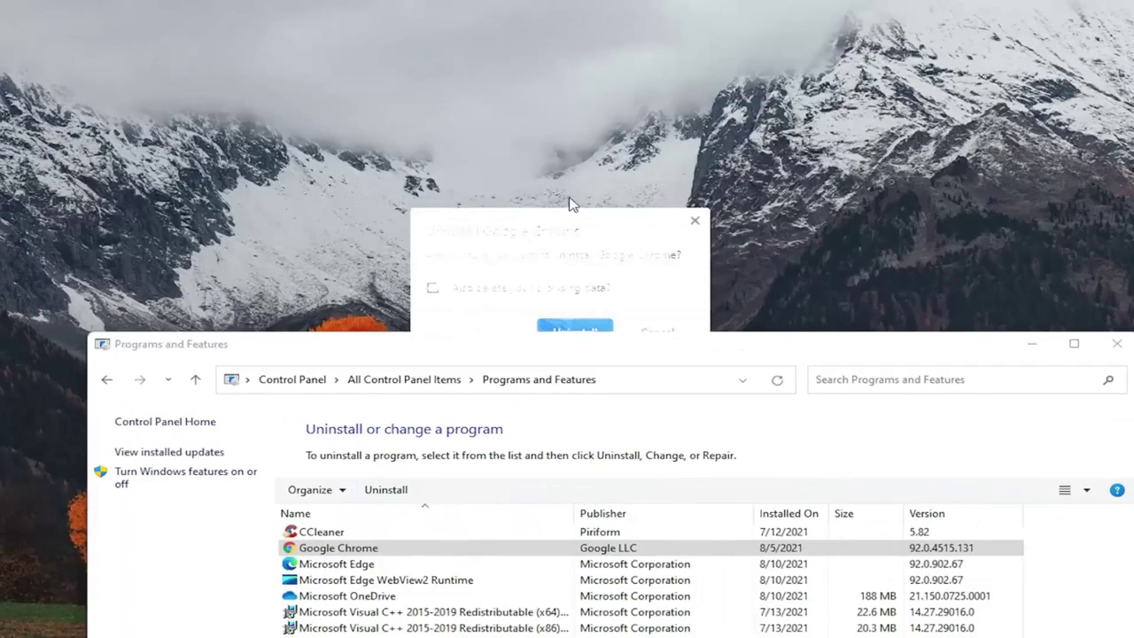
left_click(574, 330)
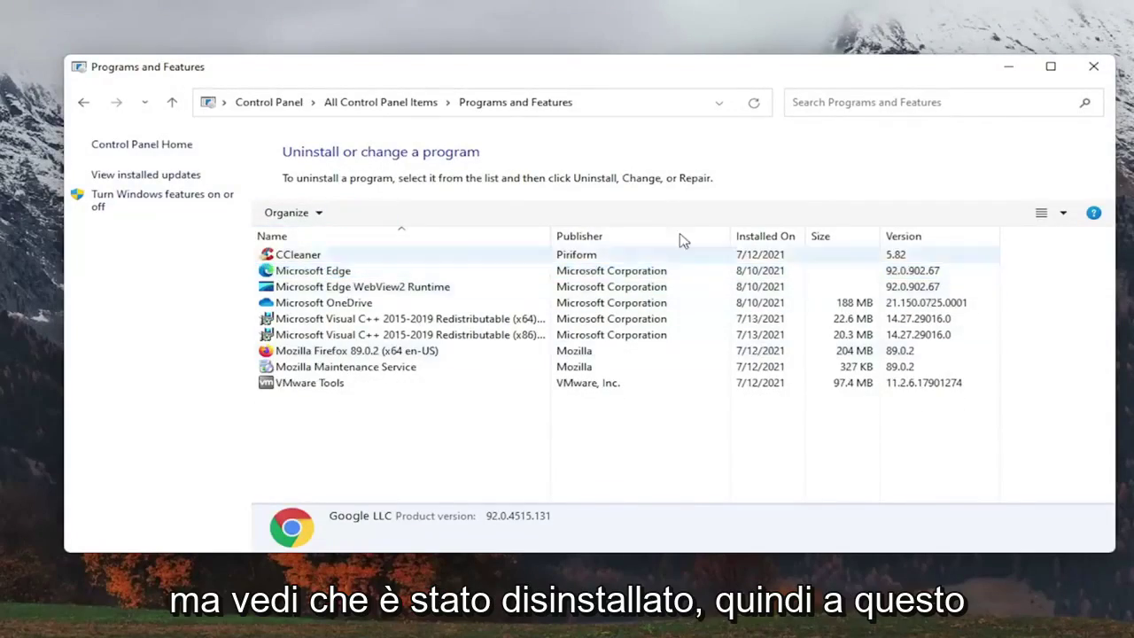
left_click(1094, 66)
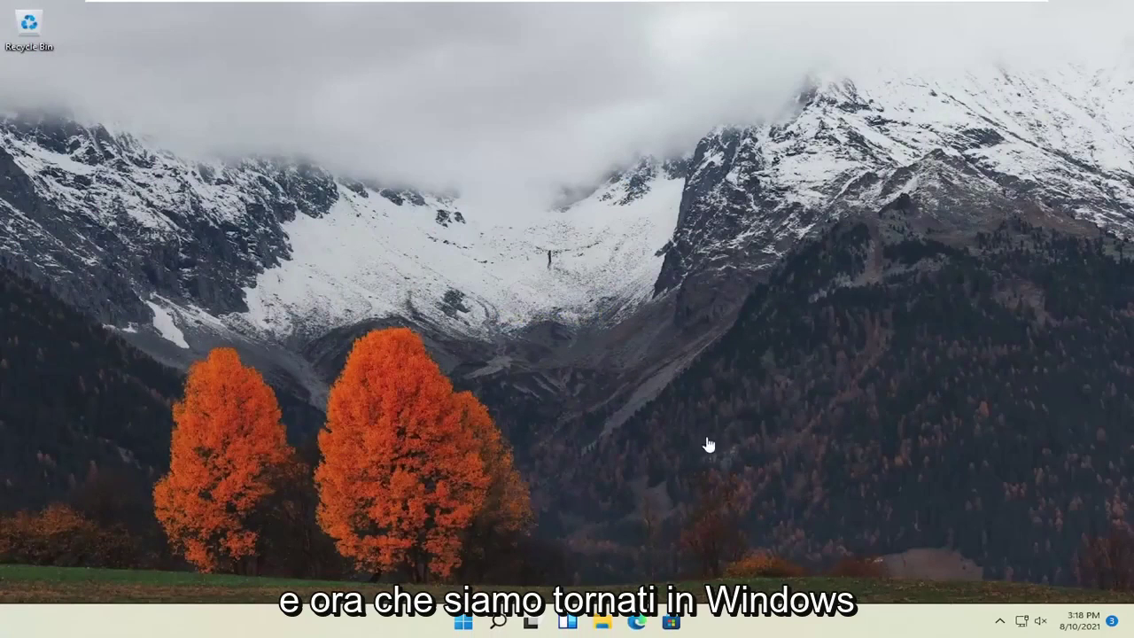
Step: In Edge, search 'google chrome', open the official download page, and untick usage statistics
left_click(640, 622)
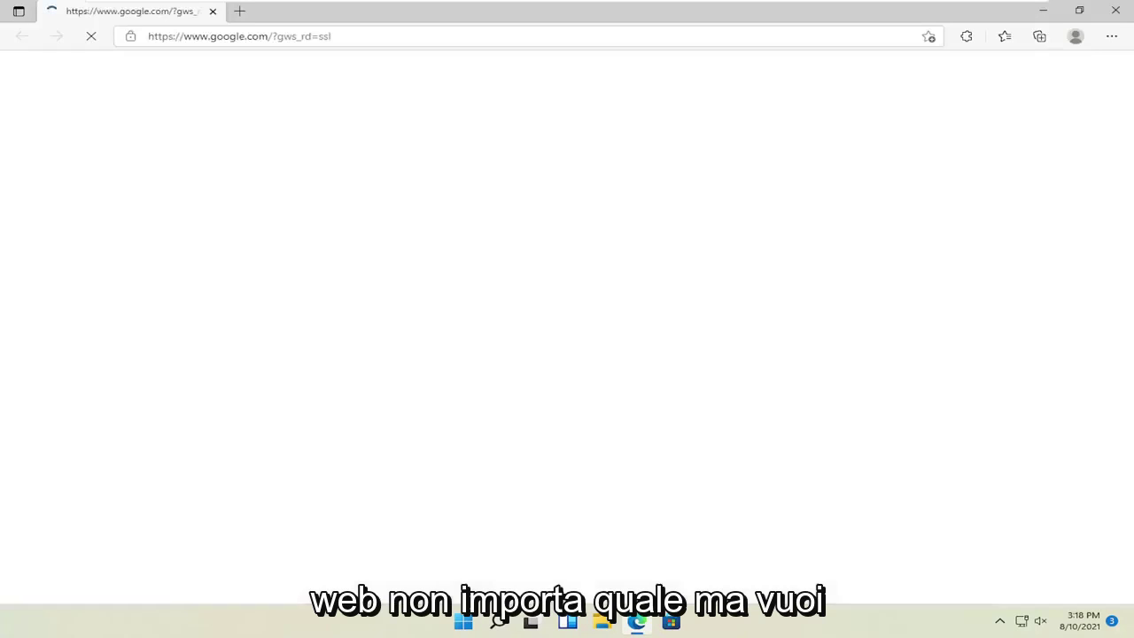
left_click(239, 39)
type("google ")
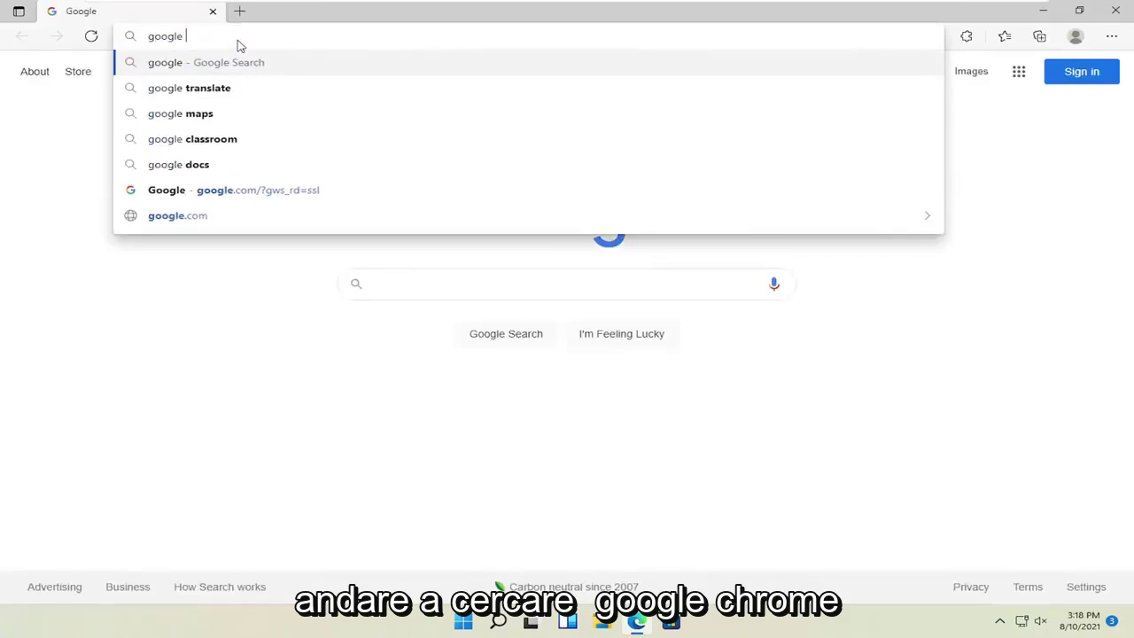
type("chrome")
key("Return")
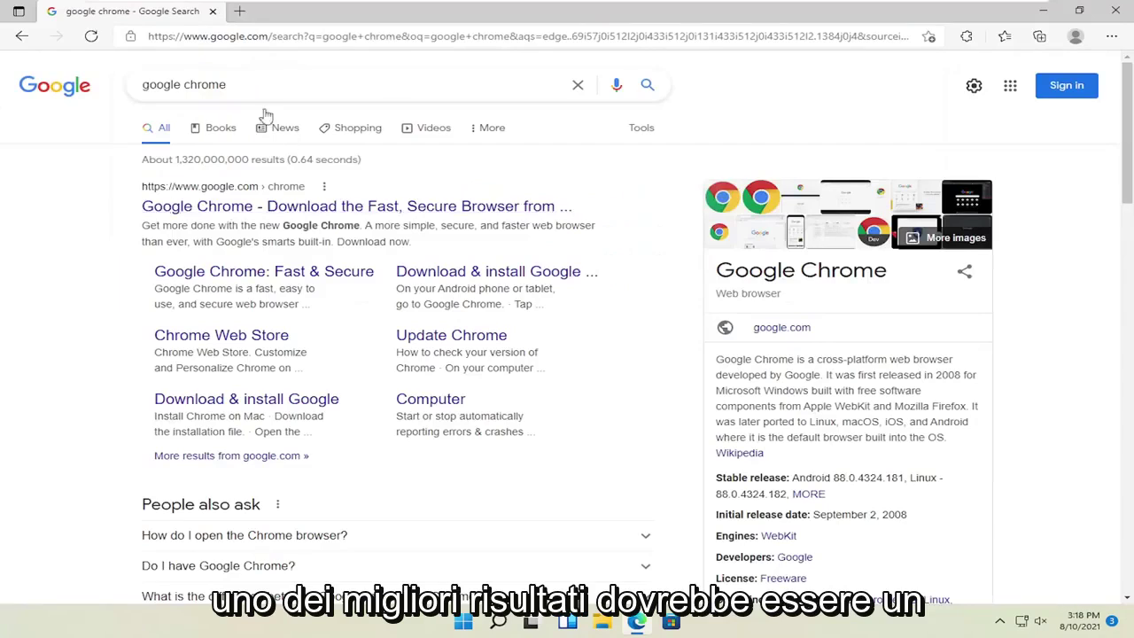
left_click(233, 207)
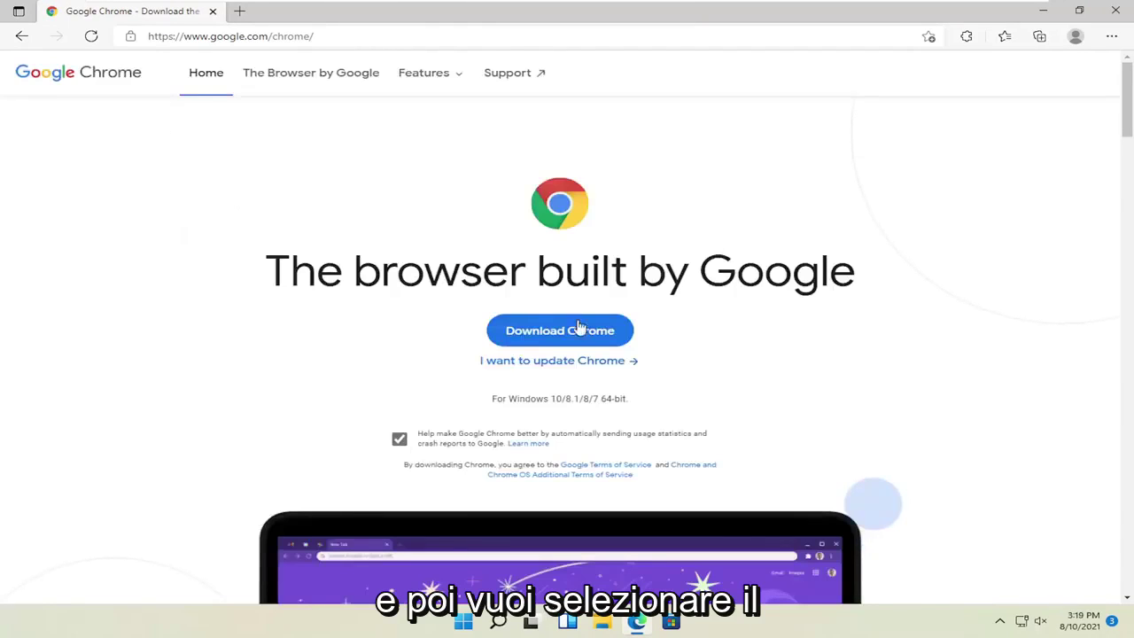
left_click(400, 439)
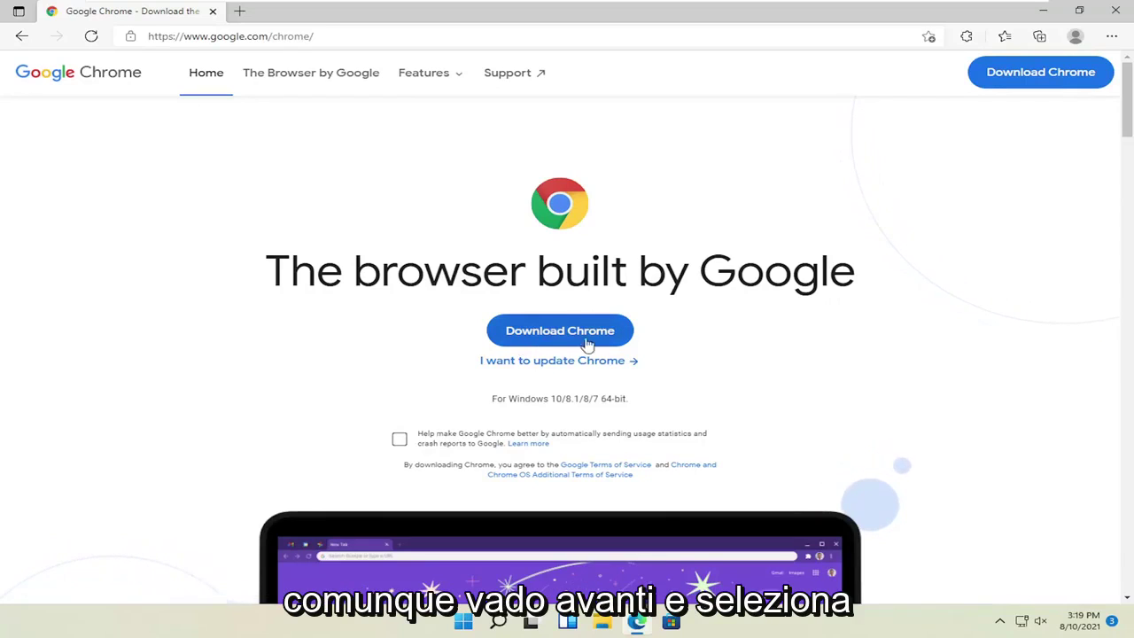
Step: Download and run ChromeSetup.exe, approve the admin prompt, and close all Edge windows
left_click(553, 337)
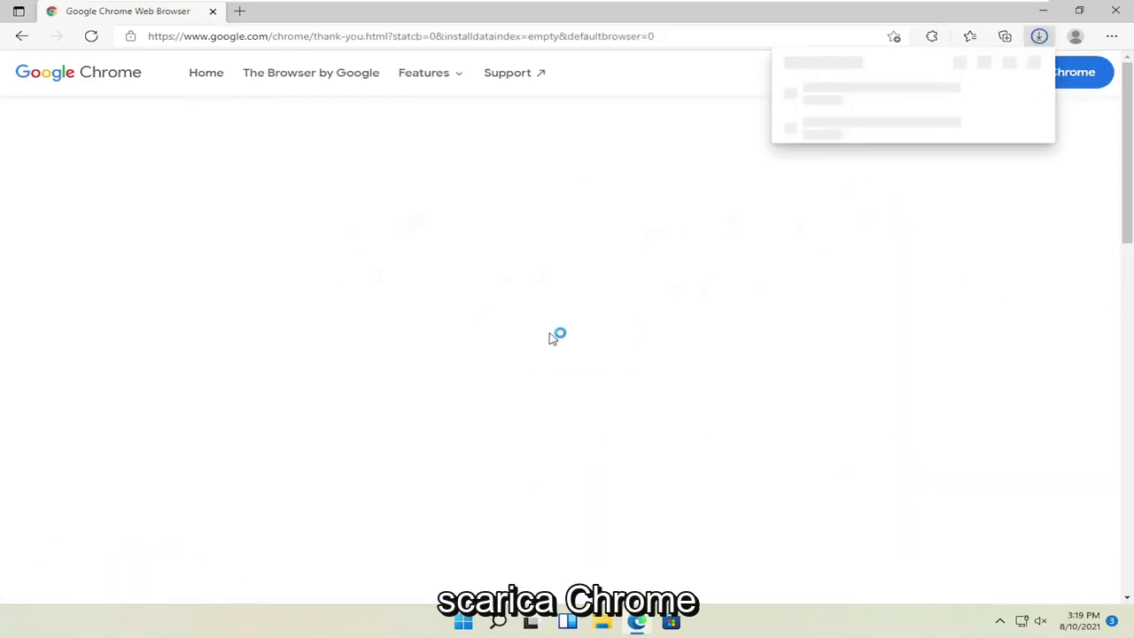
left_click(856, 101)
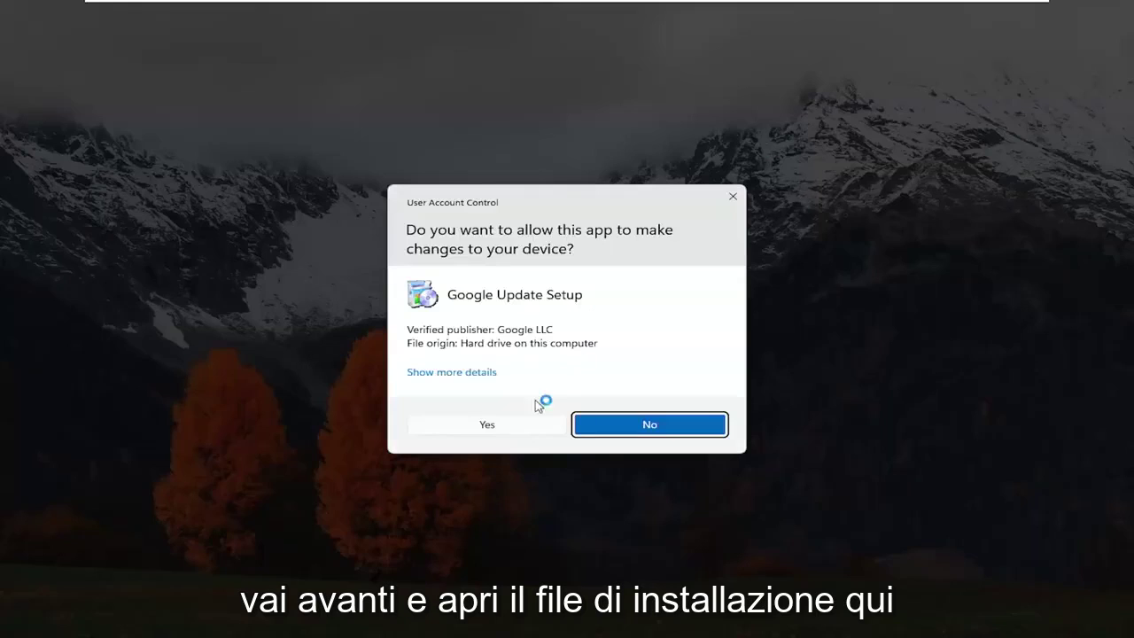
left_click(487, 426)
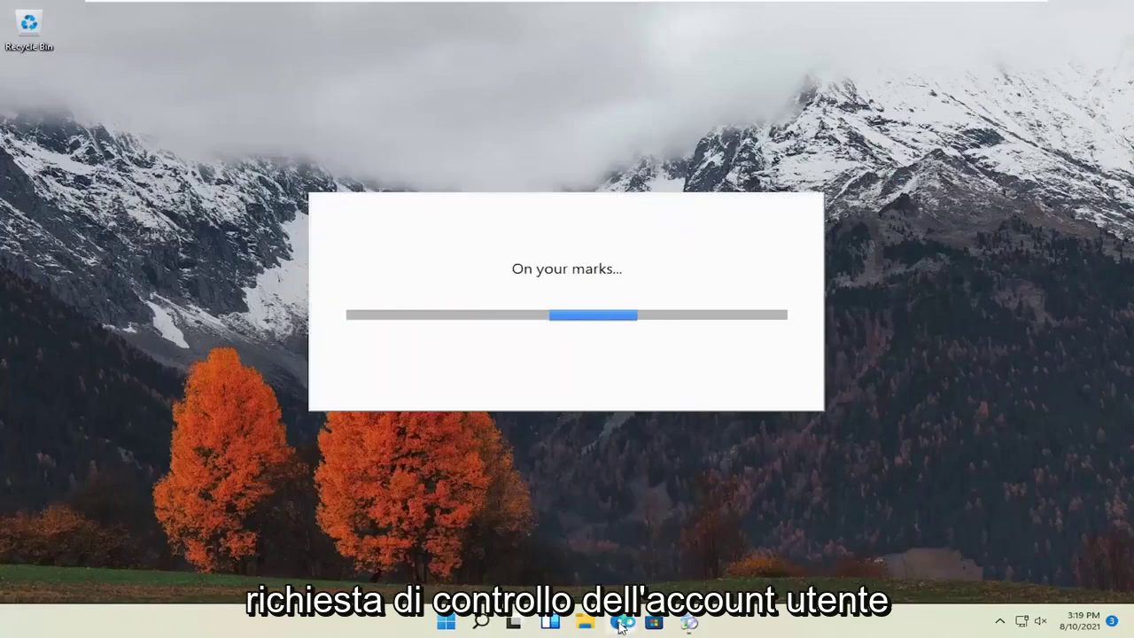
right_click(619, 624)
left_click(561, 581)
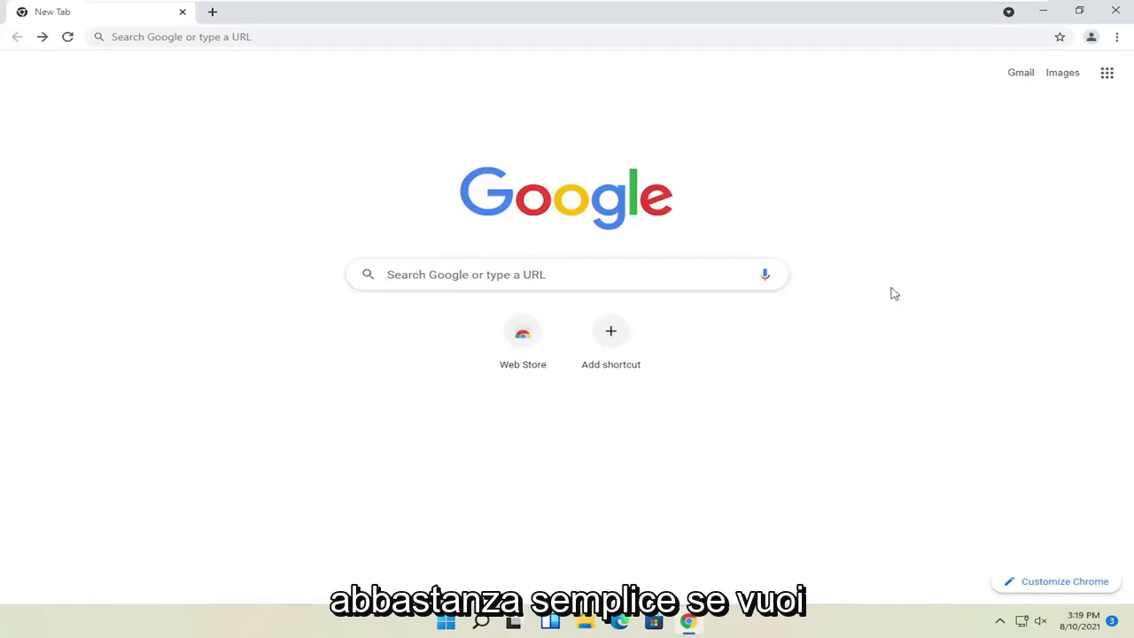
Step: Check the profile menu in the new Chrome window, then close the window
left_click(1095, 37)
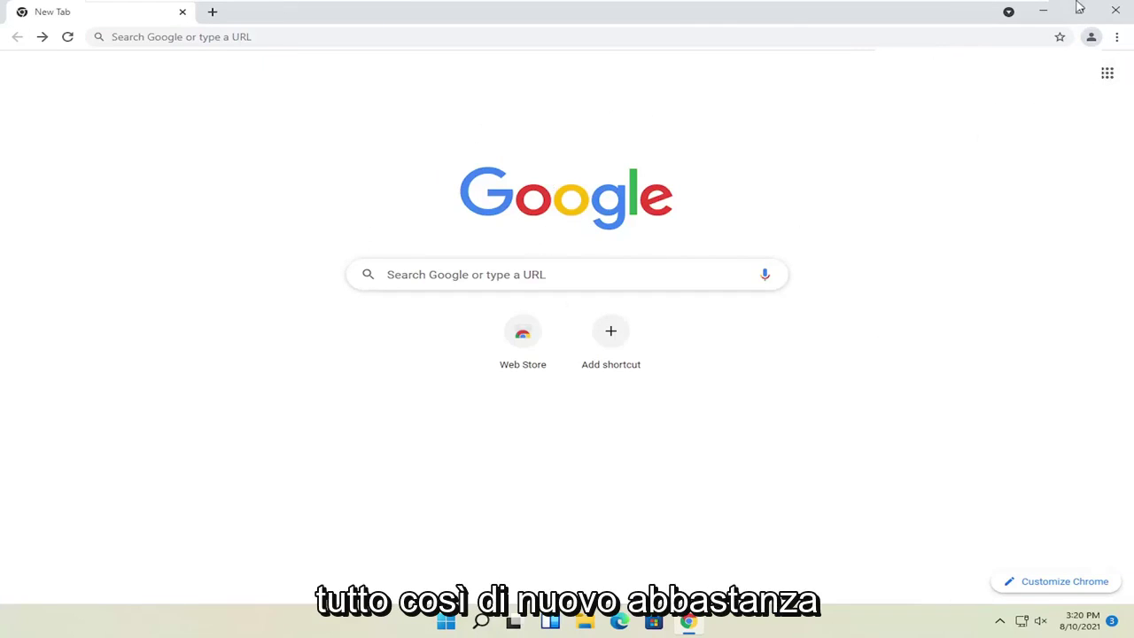
left_click(1116, 11)
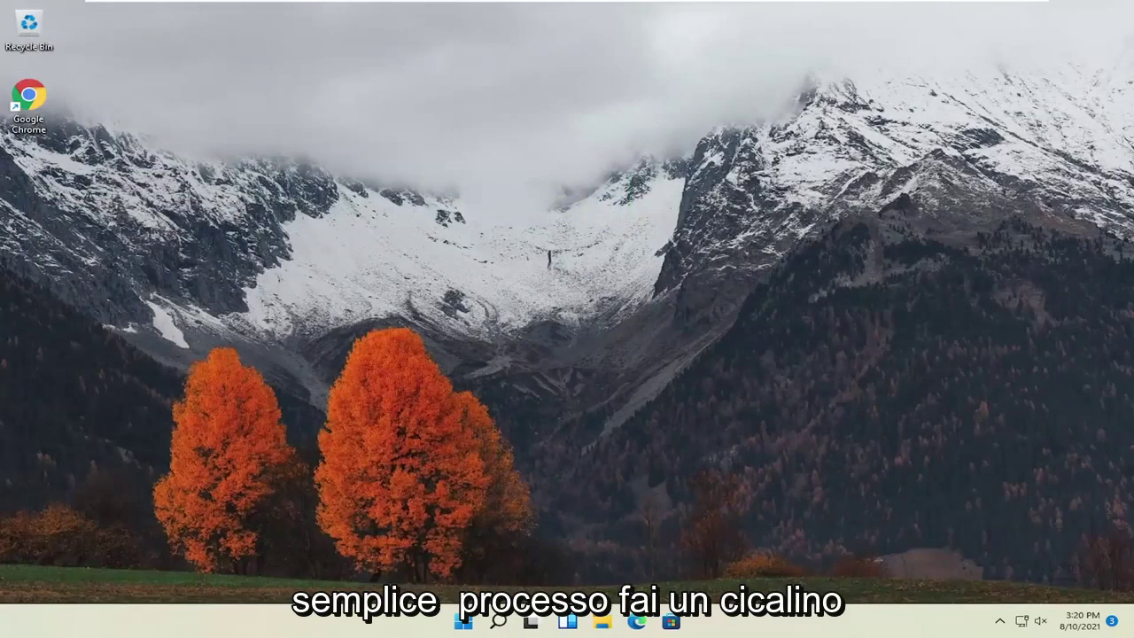